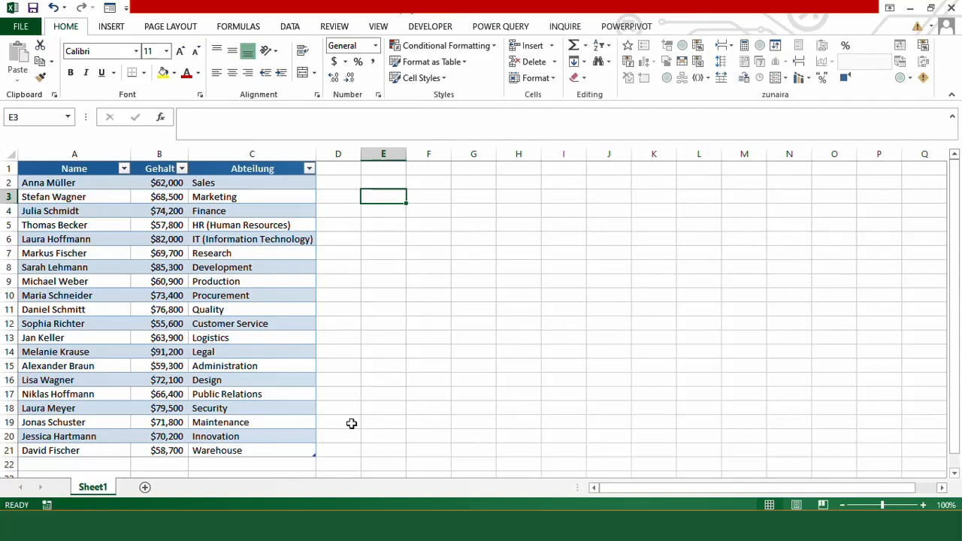
- Review the differing column headers in the employee list workbooks and the Received-to-Original pairs in the mapping table
{"action": "mouse_move", "coordinate": [335, 526]}
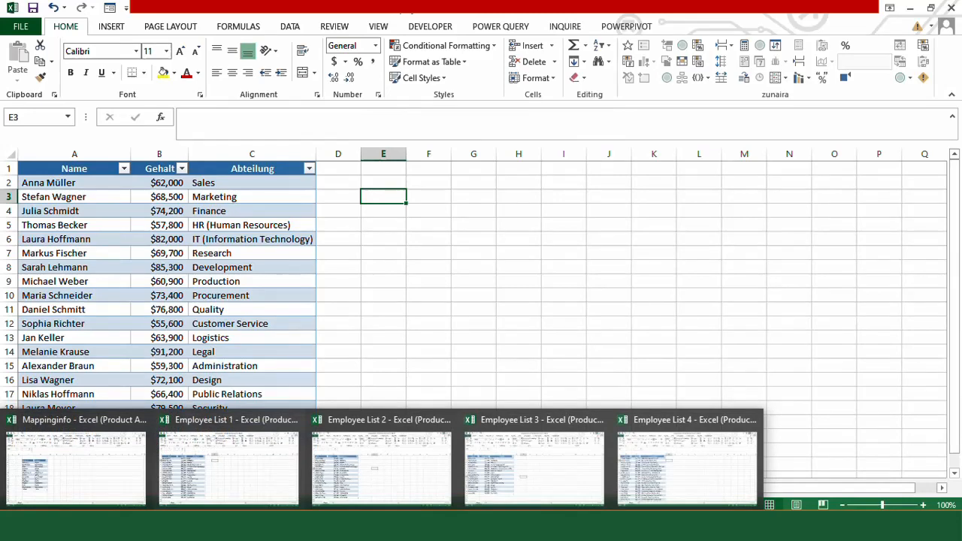
{"action": "left_click", "coordinate": [343, 479]}
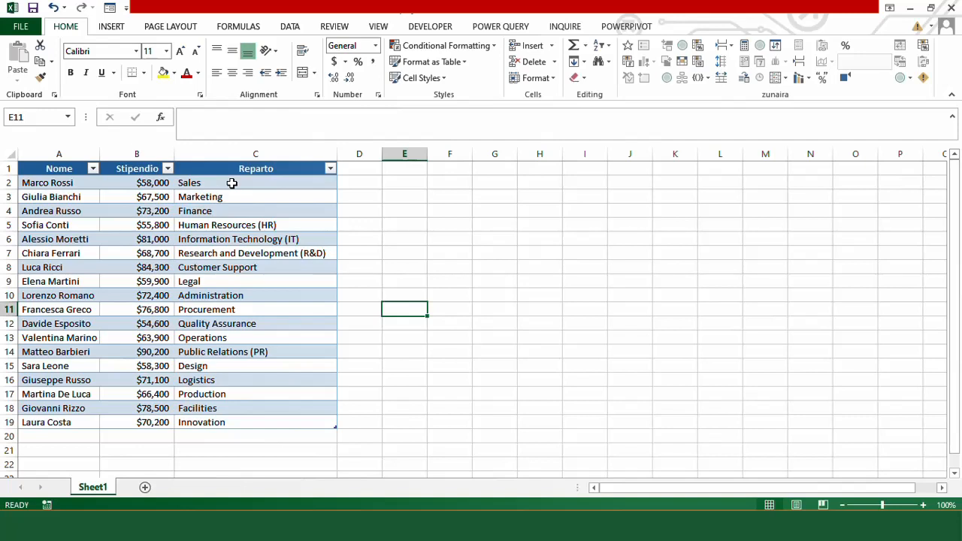
{"action": "left_click", "coordinate": [127, 464]}
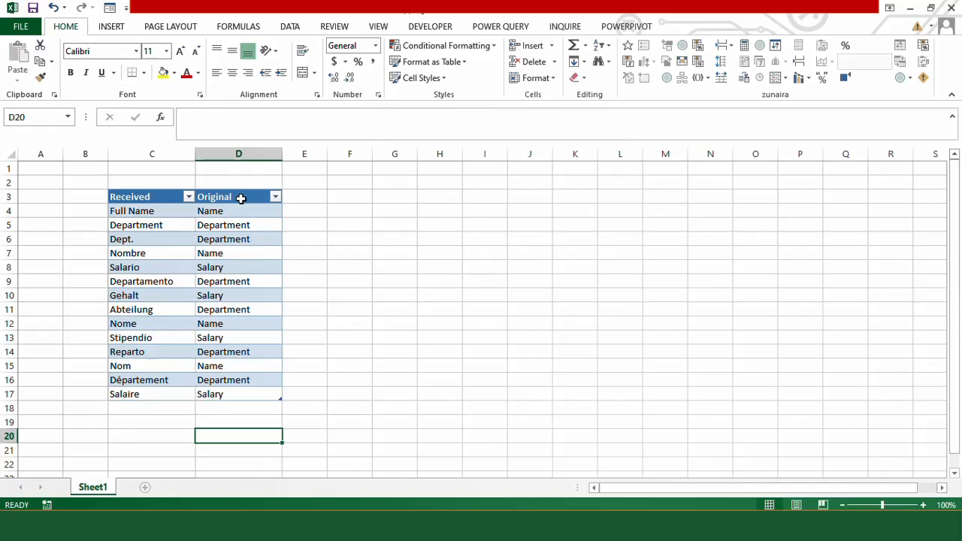
{"action": "left_click", "coordinate": [247, 213]}
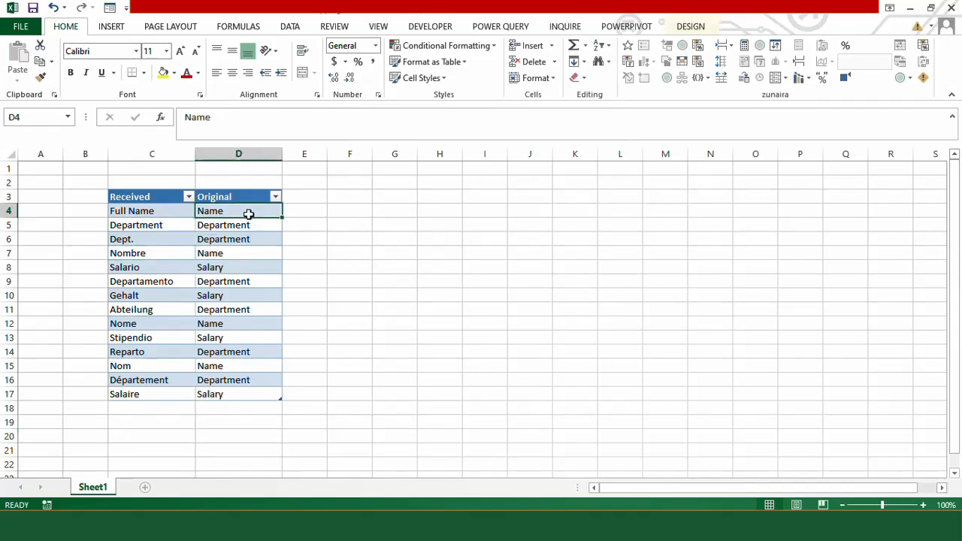
{"action": "left_click", "coordinate": [186, 211]}
{"action": "left_click", "coordinate": [223, 213]}
{"action": "left_click", "coordinate": [218, 278]}
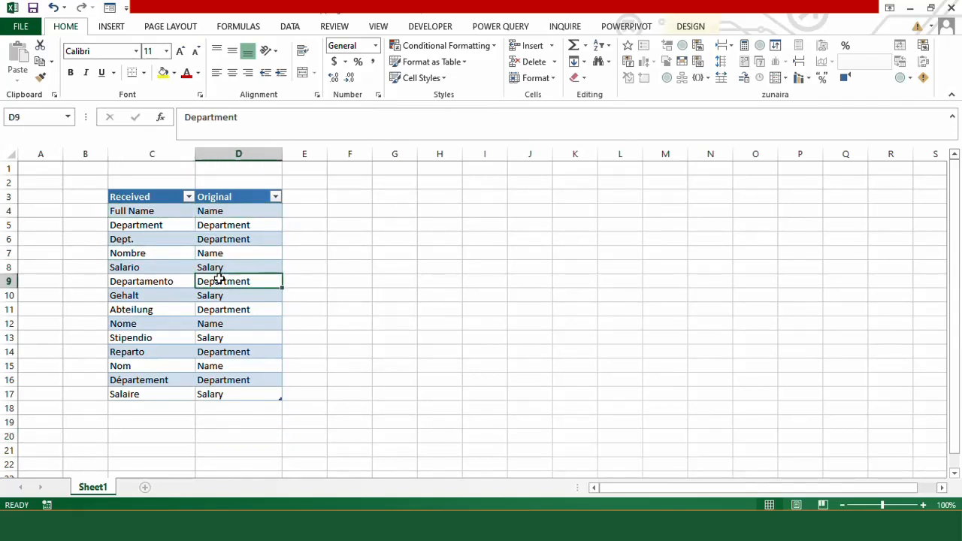
{"action": "left_click", "coordinate": [699, 25]}
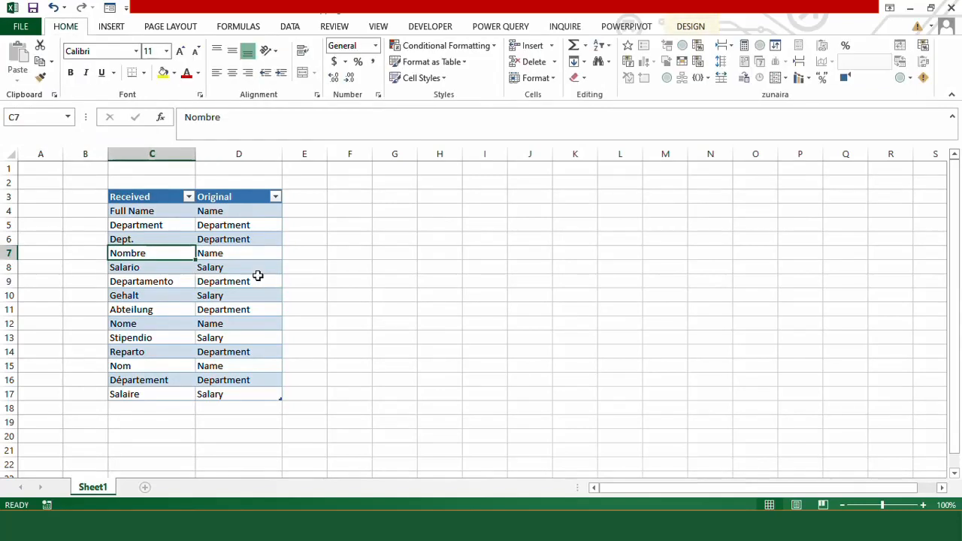
- Load the Received/Original mapping table into Power Query as a connection-only query
{"action": "left_click", "coordinate": [516, 27]}
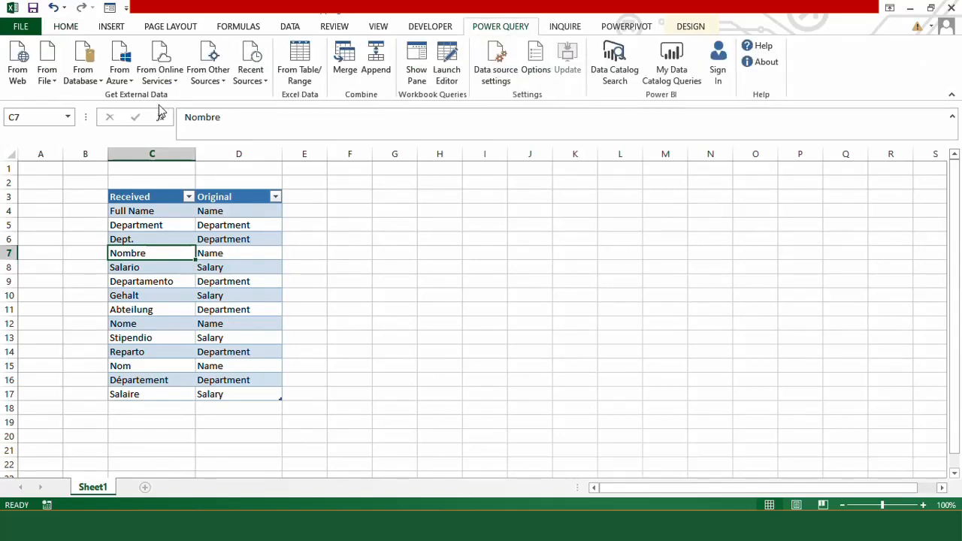
{"action": "left_click", "coordinate": [304, 79]}
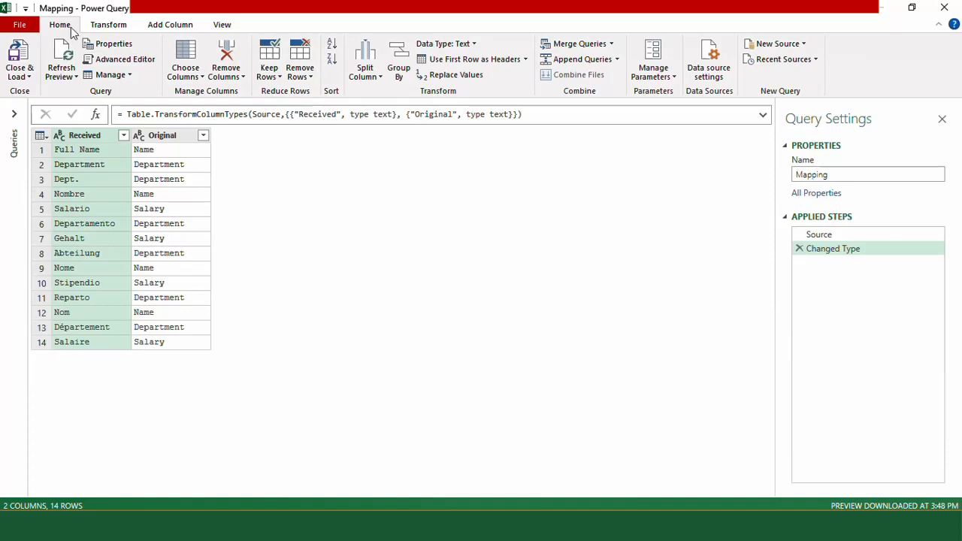
{"action": "left_click", "coordinate": [29, 80]}
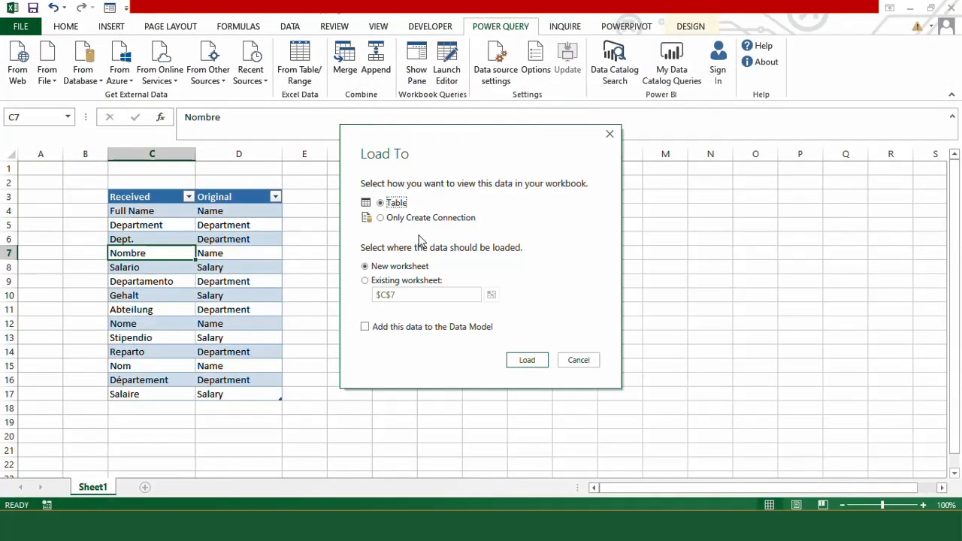
{"action": "left_click", "coordinate": [380, 218]}
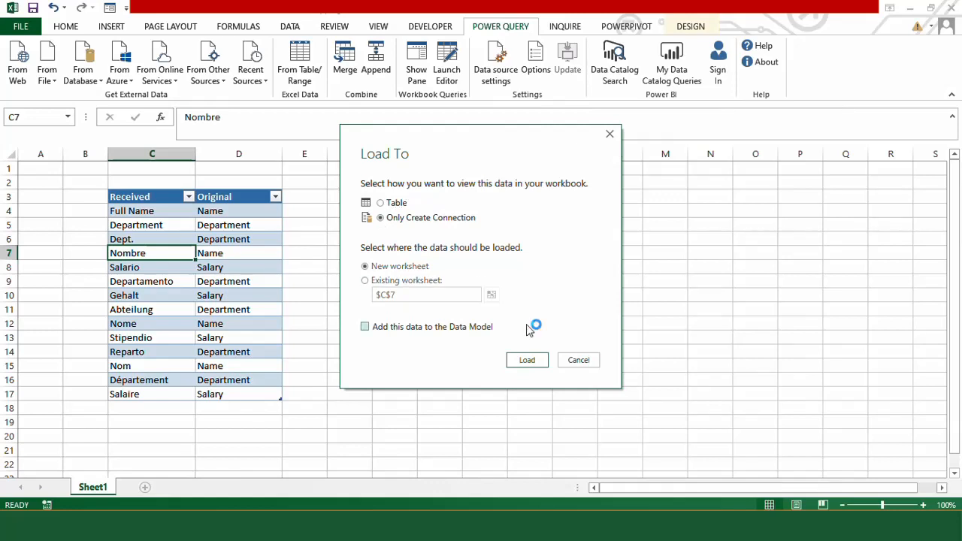
{"action": "left_click", "coordinate": [527, 361]}
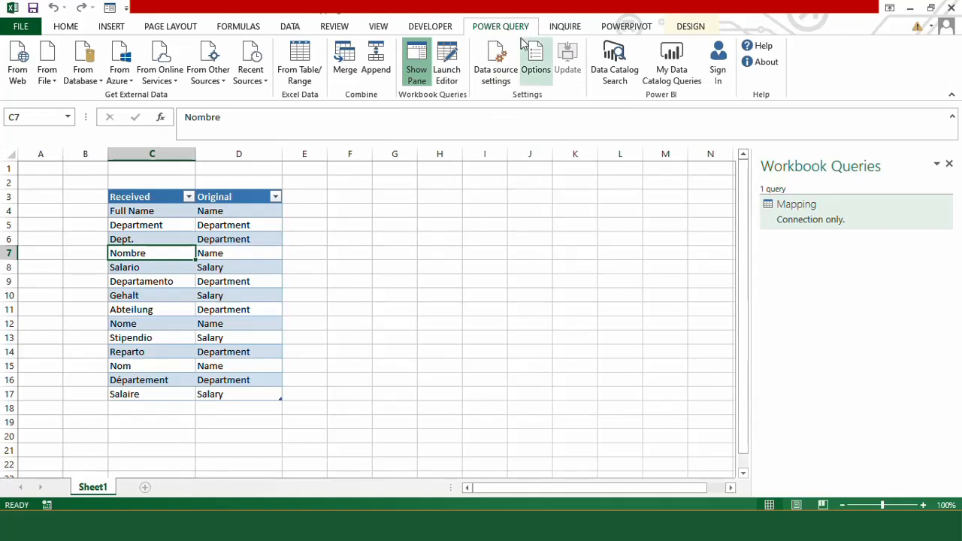
- Import the Downloads\Info folder as a Power Query source and open its file list for editing
{"action": "left_click", "coordinate": [48, 74]}
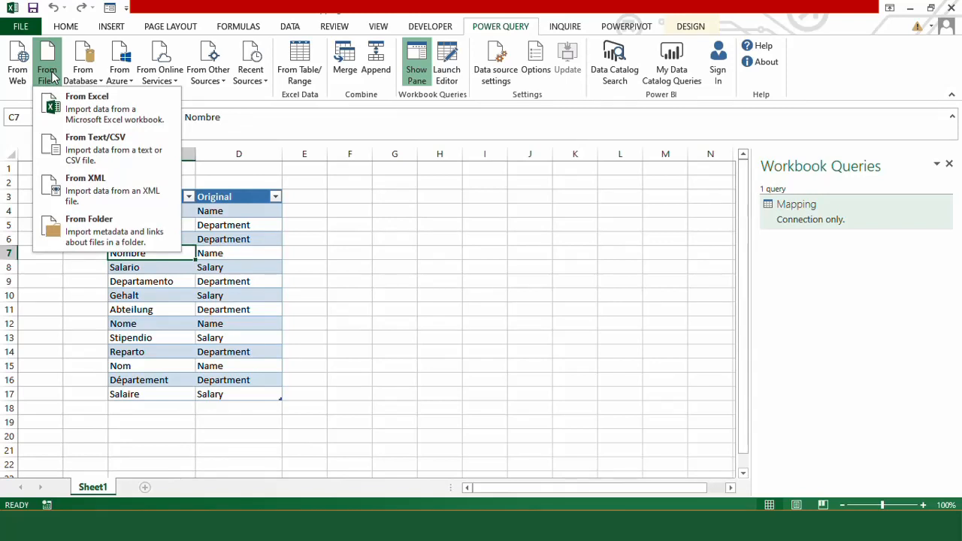
{"action": "left_click", "coordinate": [120, 230]}
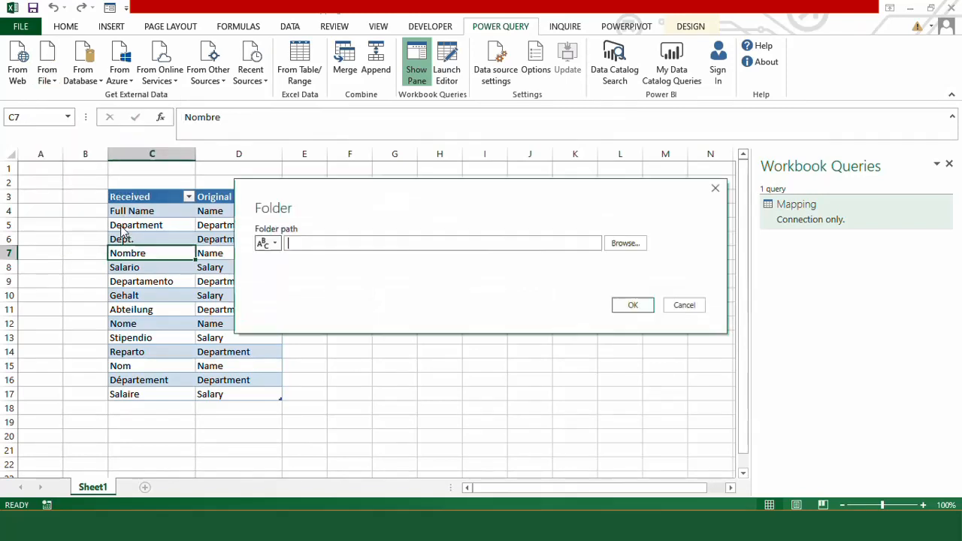
{"action": "left_click", "coordinate": [622, 245]}
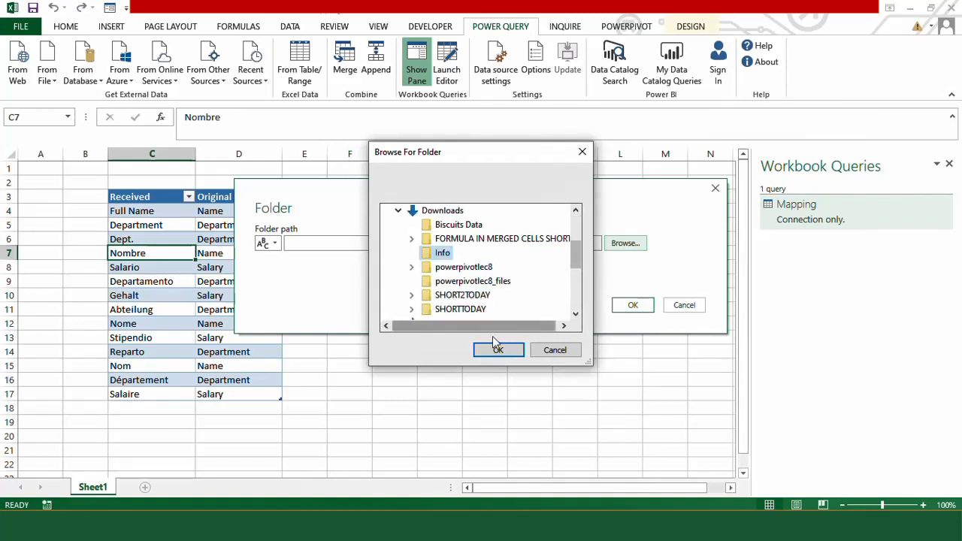
{"action": "left_click", "coordinate": [497, 350]}
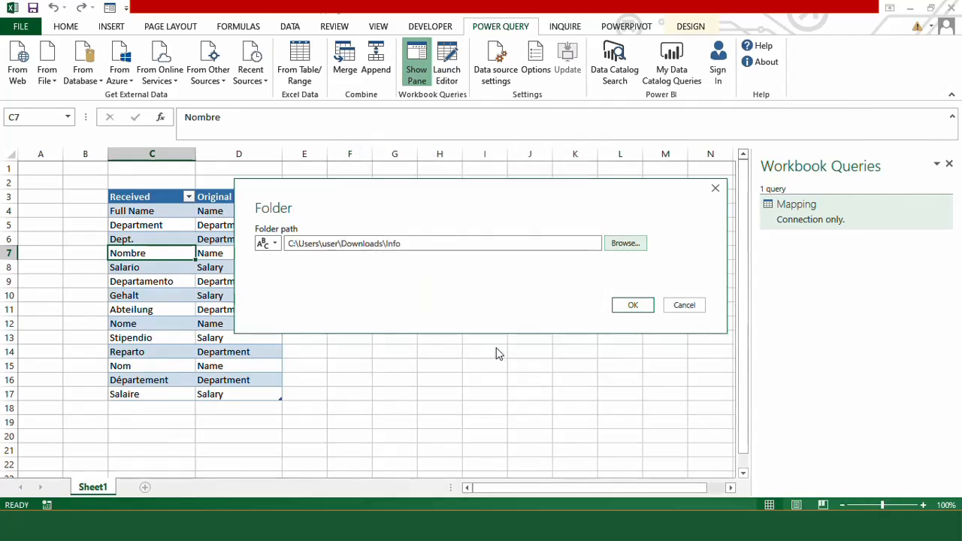
{"action": "left_click", "coordinate": [633, 306]}
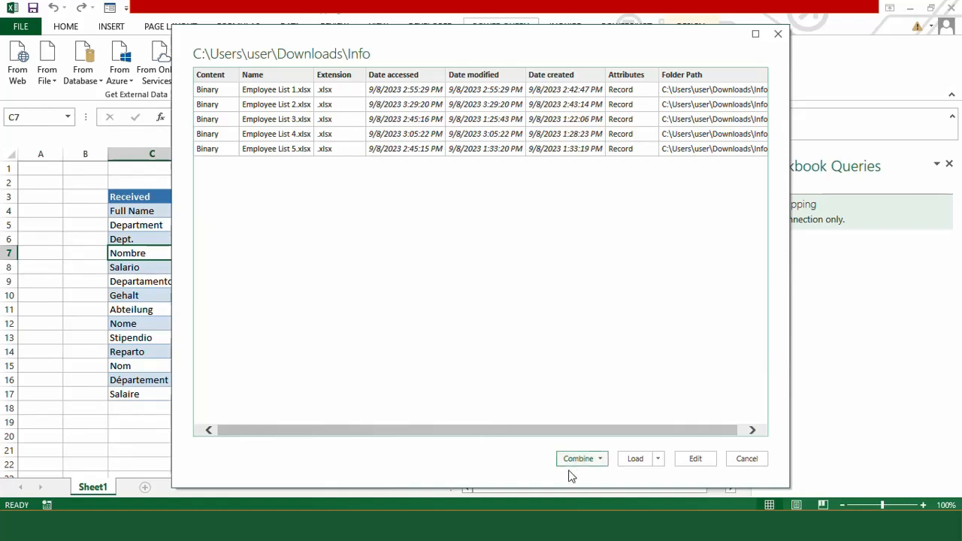
{"action": "left_click", "coordinate": [696, 462]}
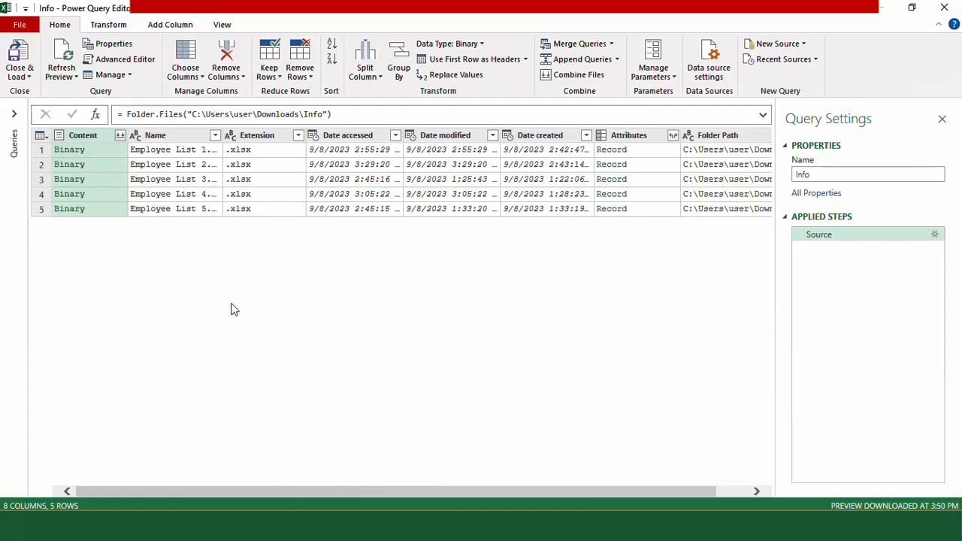
- Combine the folder's files by extracting the T_Salary table from each workbook
{"action": "left_click", "coordinate": [121, 136]}
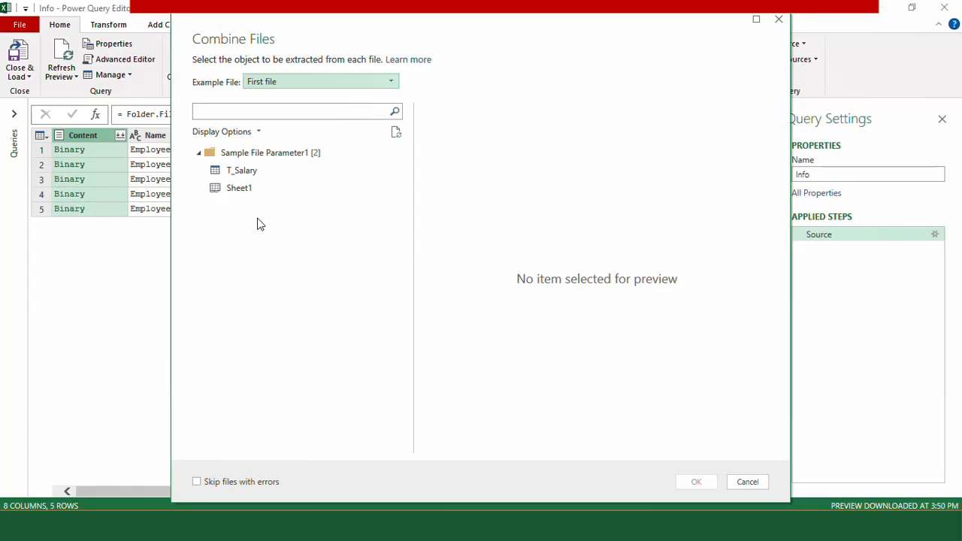
{"action": "left_click", "coordinate": [233, 173]}
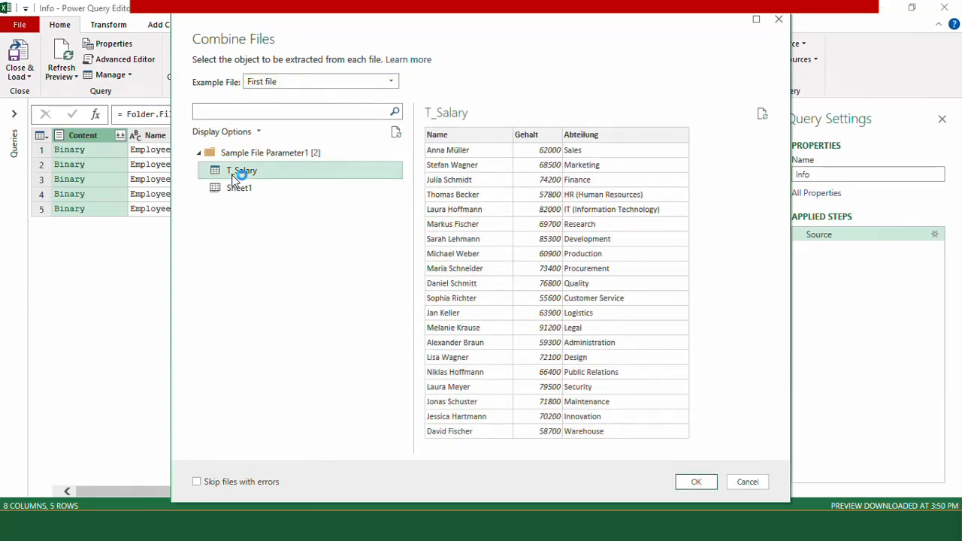
{"action": "left_click", "coordinate": [696, 483]}
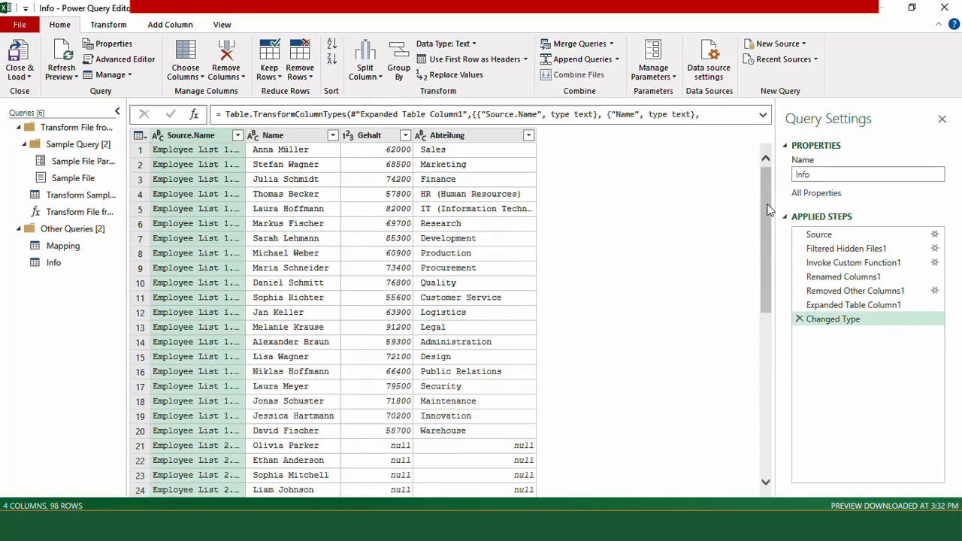
- Check the combined rows from the different files and delete the Changed Type step from the Info query
{"action": "left_click_drag", "start_coordinate": [768, 221], "coordinate": [770, 328]}
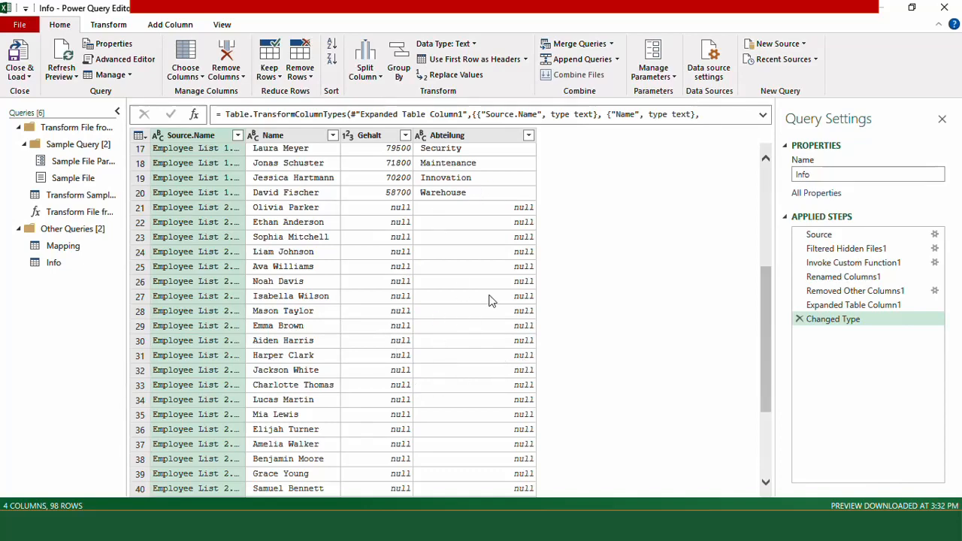
{"action": "left_click_drag", "start_coordinate": [761, 316], "coordinate": [748, 206]}
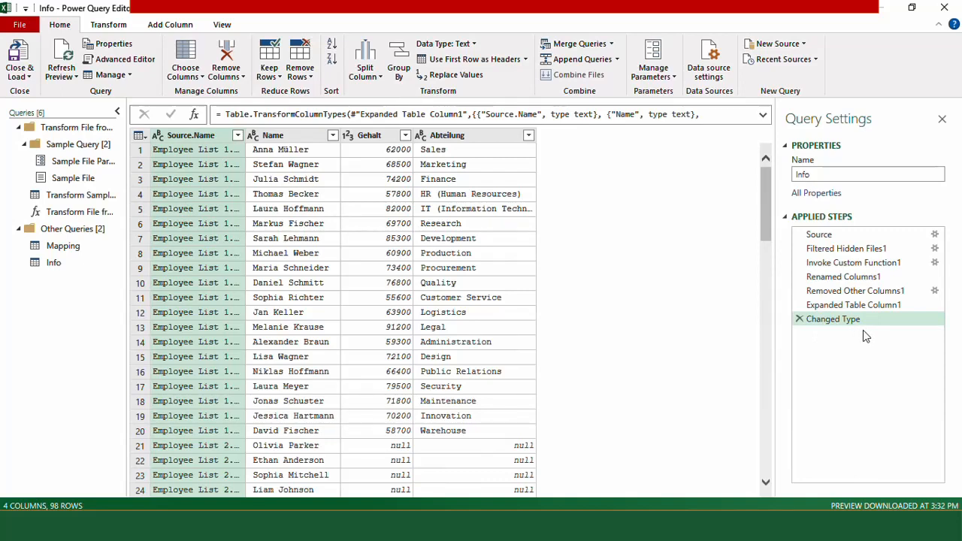
{"action": "left_click", "coordinate": [799, 319]}
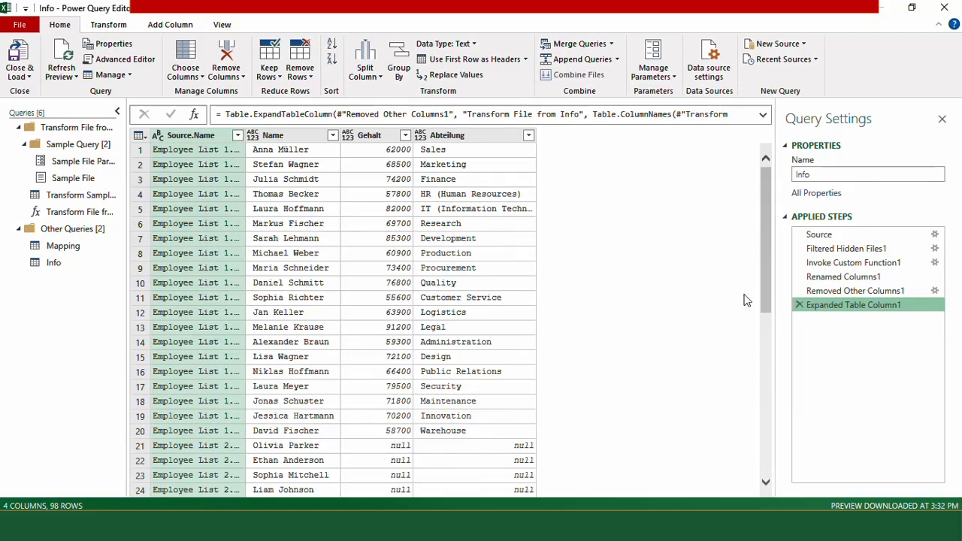
- Add a custom step to the Transform Sample File query and begin its formula with Table.TransformColumnNames(T_Salary_Table,
{"action": "left_click", "coordinate": [72, 195]}
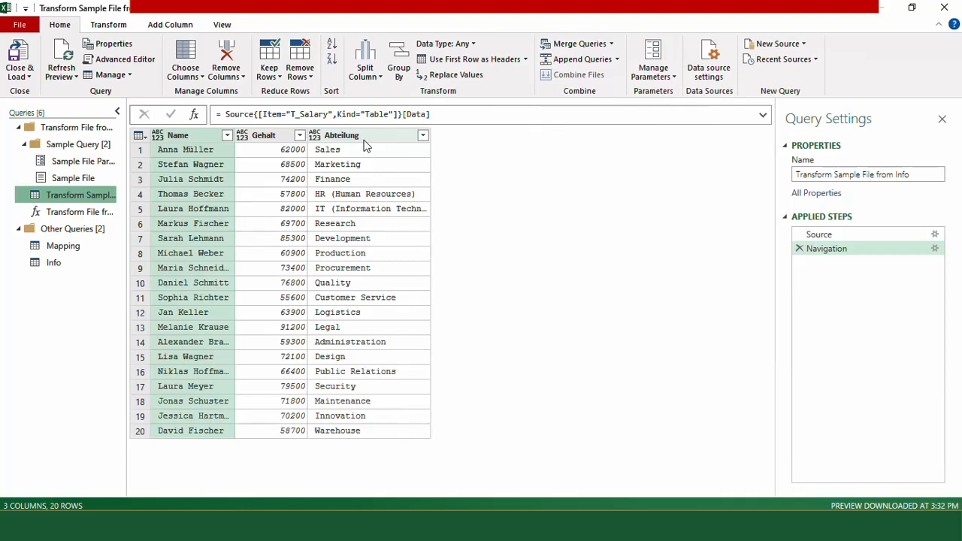
{"action": "left_click", "coordinate": [194, 115]}
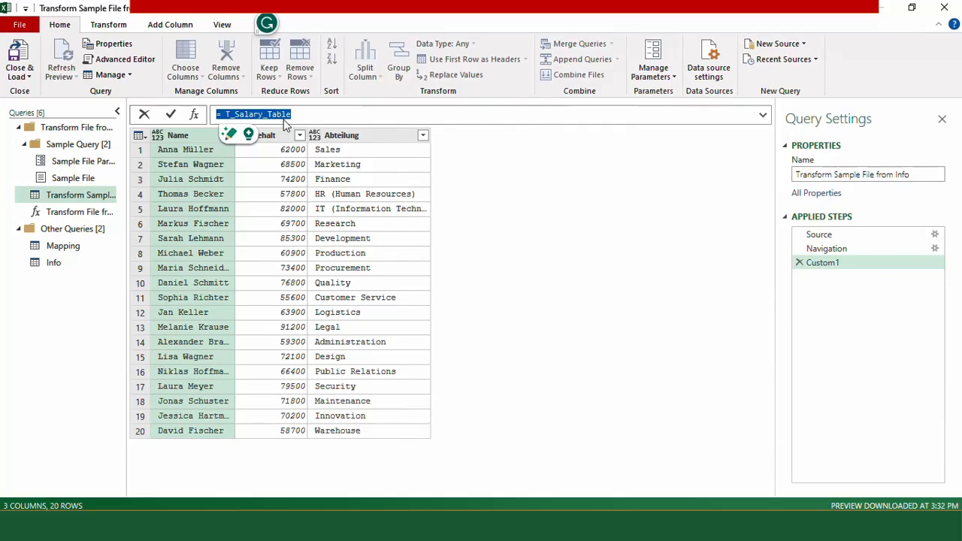
{"action": "left_click", "coordinate": [227, 115]}
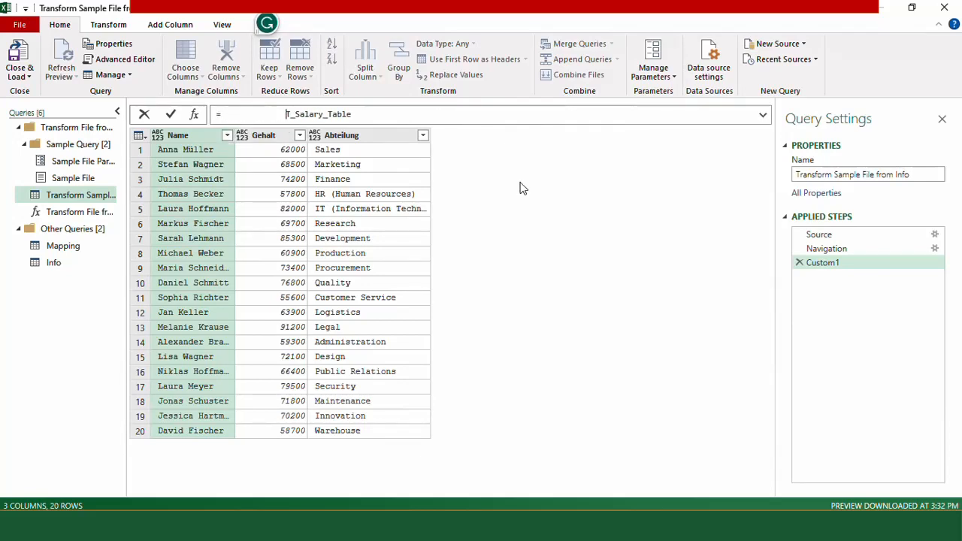
{"action": "left_click", "coordinate": [224, 114]}
{"action": "type", "text": "Table."}
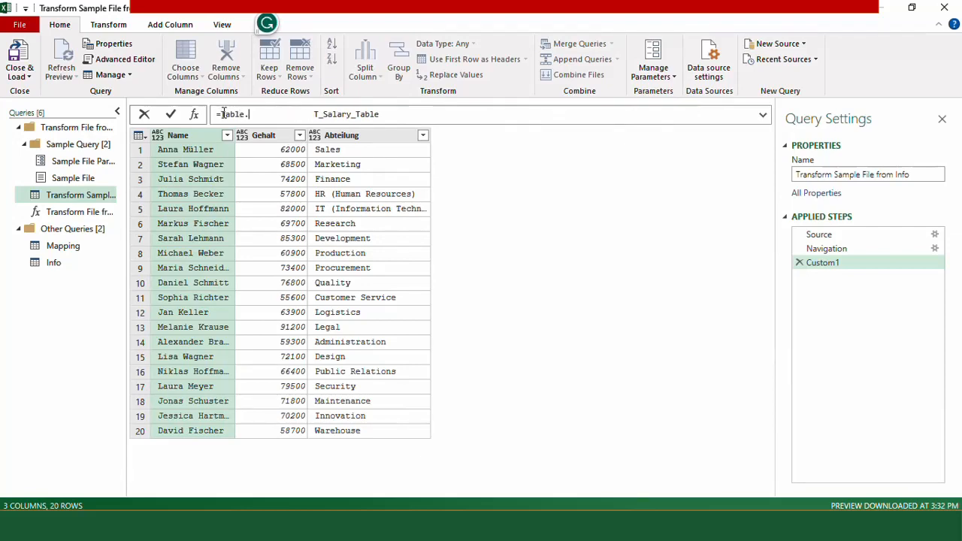
{"action": "type", "text": "Tra"}
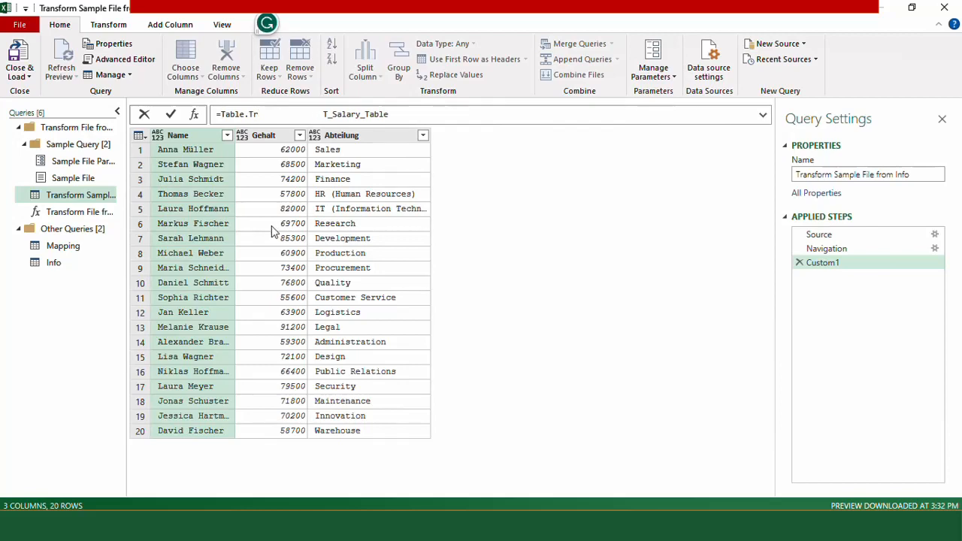
{"action": "type", "text": "nsform"}
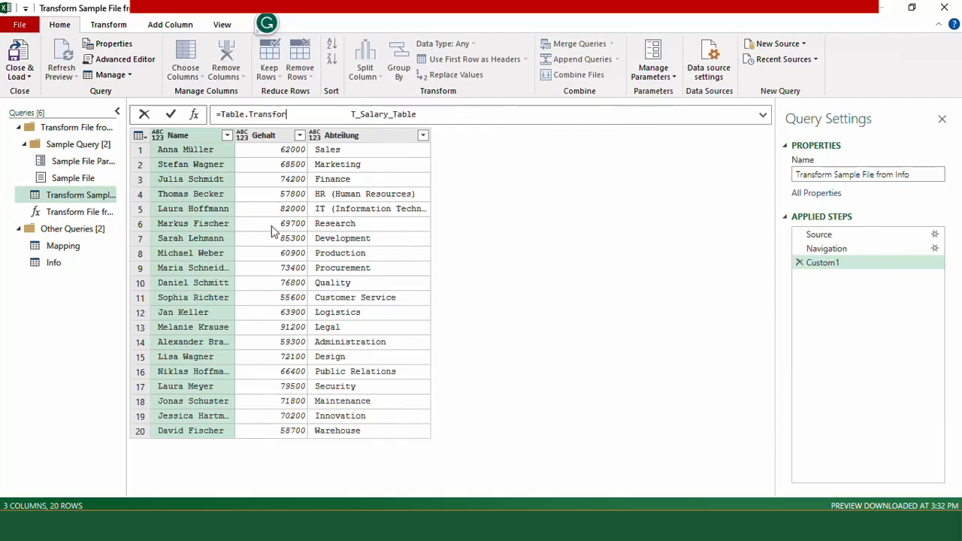
{"action": "type", "text": "Column"}
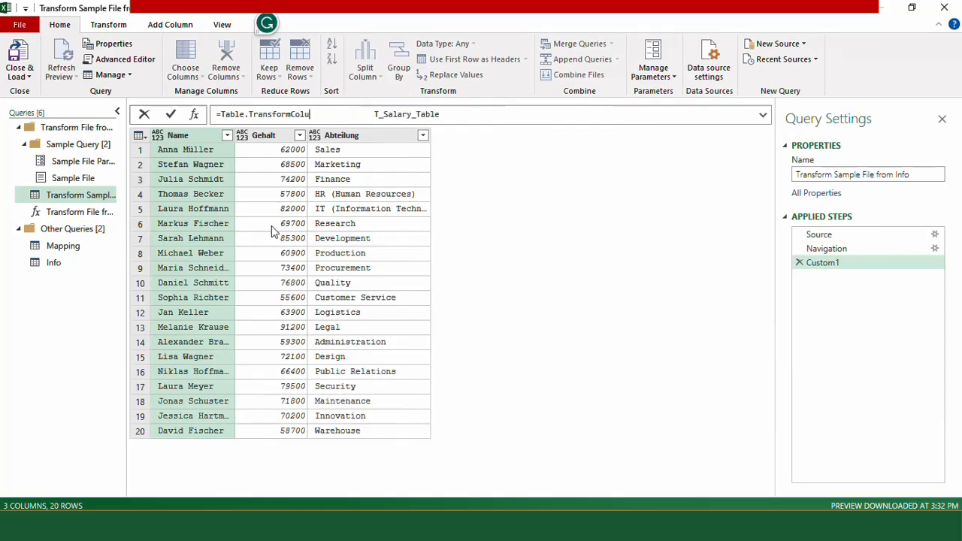
{"action": "type", "text": "Names"}
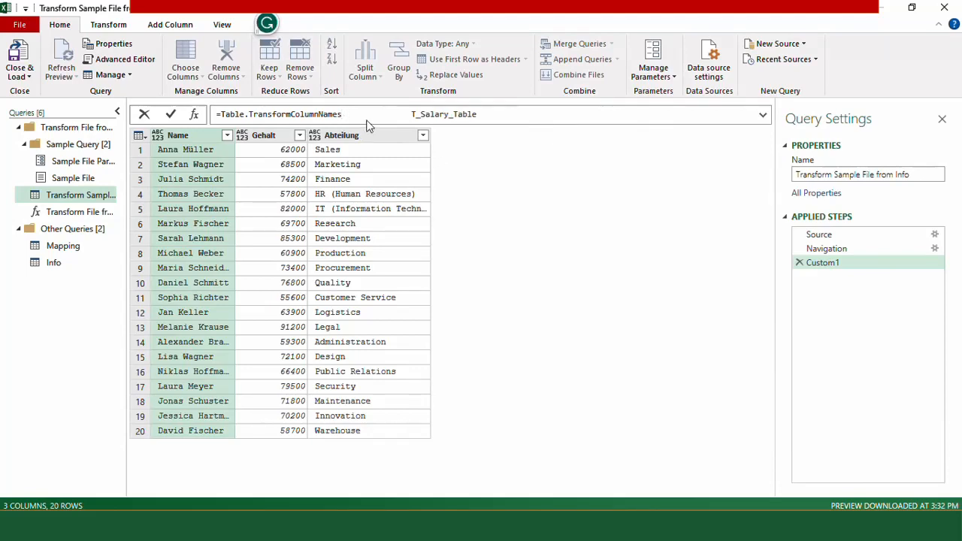
{"action": "type", "text": "(T_Salary_Table,"}
- Continue the custom step's formula with each List.Accumulate(Table.ToRecords(Mapping),_,(state,current)=>
{"action": "type", "text": "each"}
{"action": "type", "text": "List.A"}
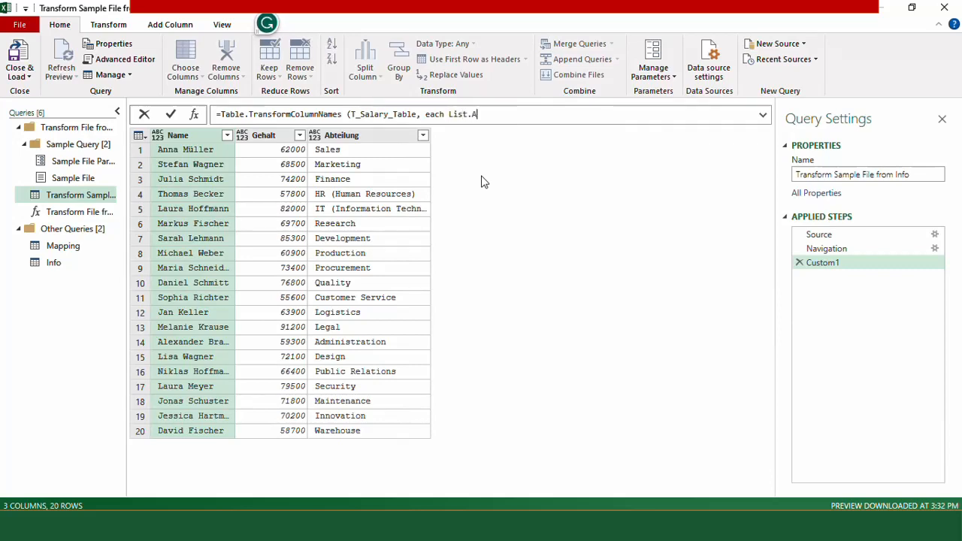
{"action": "type", "text": "ccumulate("}
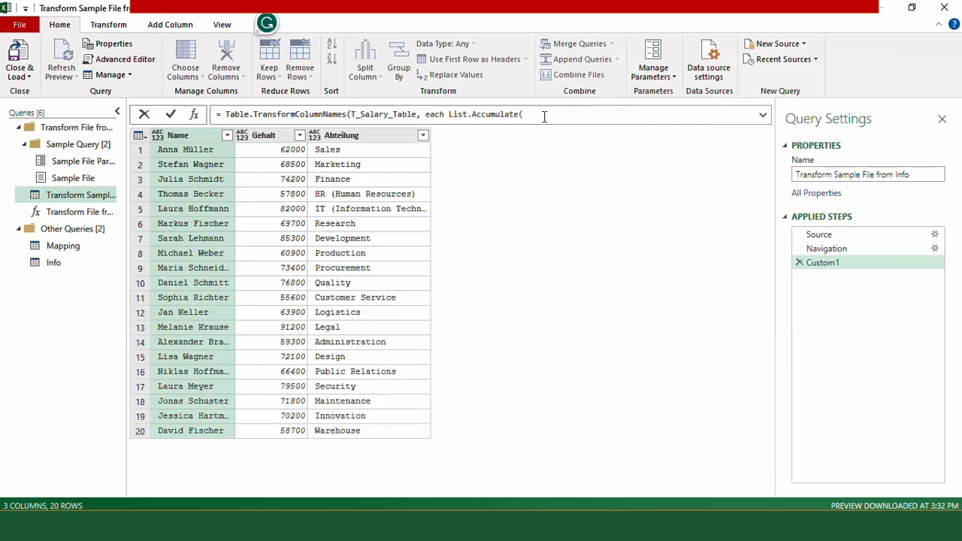
{"action": "type", "text": "Table.ToRecords(Mapping"}
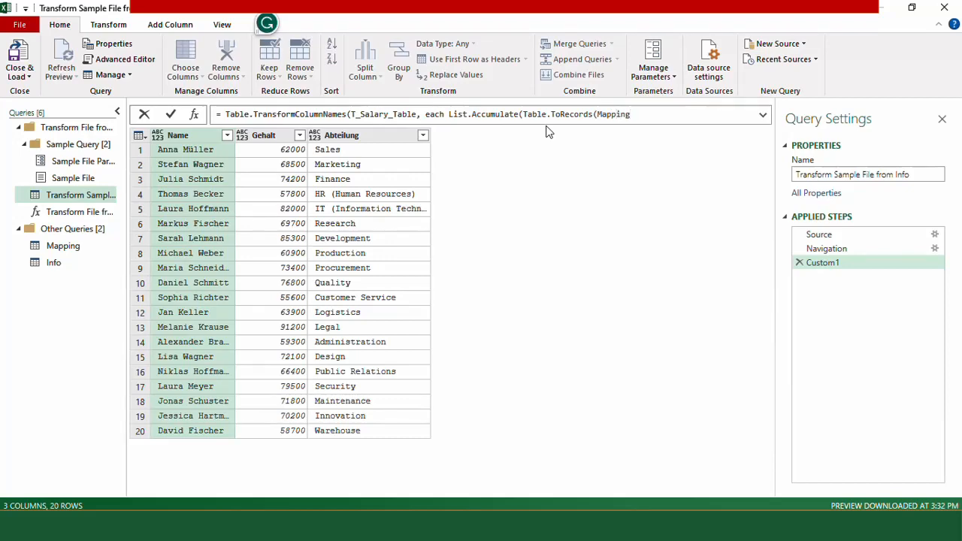
{"action": "type", "text": ")"}
{"action": "type", "text": ",_ ,(state,current)=>"}
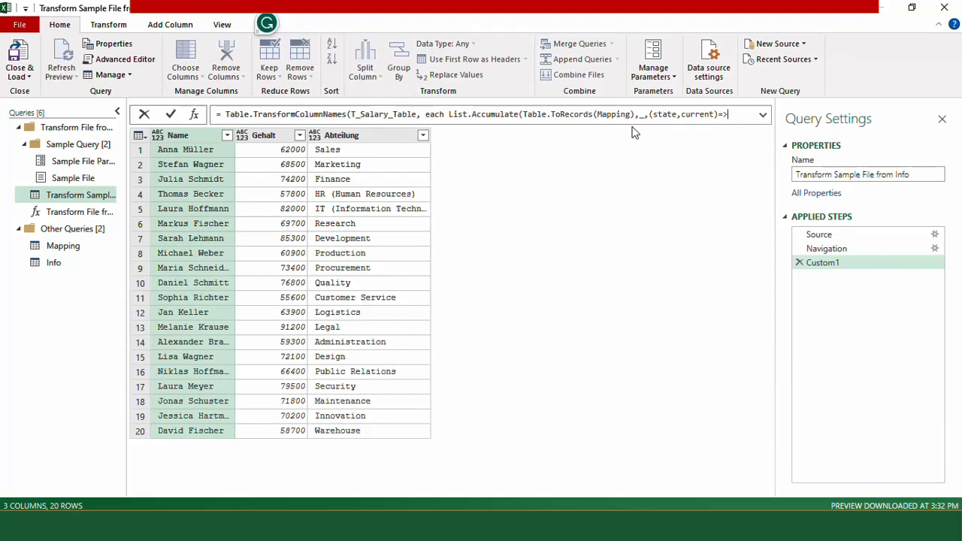
- Complete the formula on a new line with Text.Replace((state),current[Received],current[Original]))) and commit it
{"action": "key", "text": "shift+Return"}
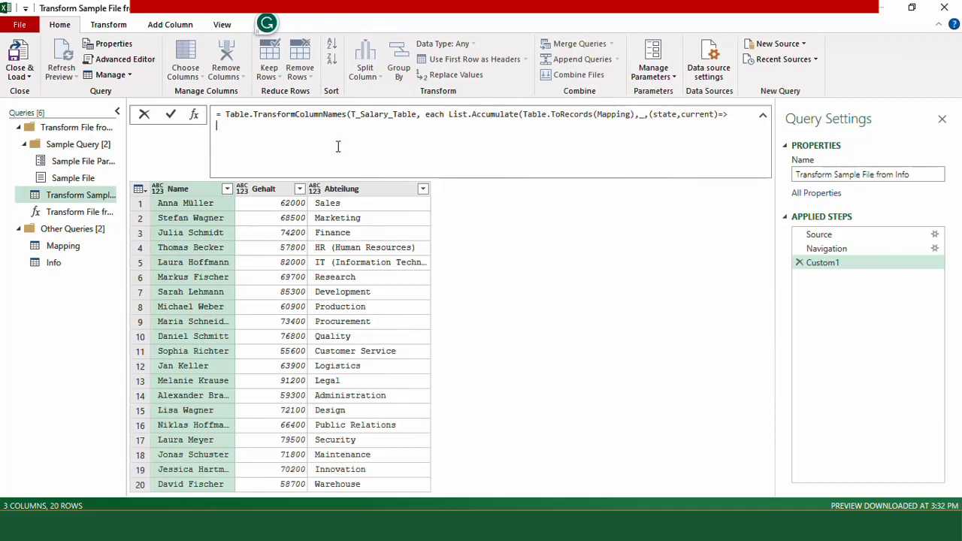
{"action": "type", "text": "Text.Replace"}
{"action": "type", "text": "("}
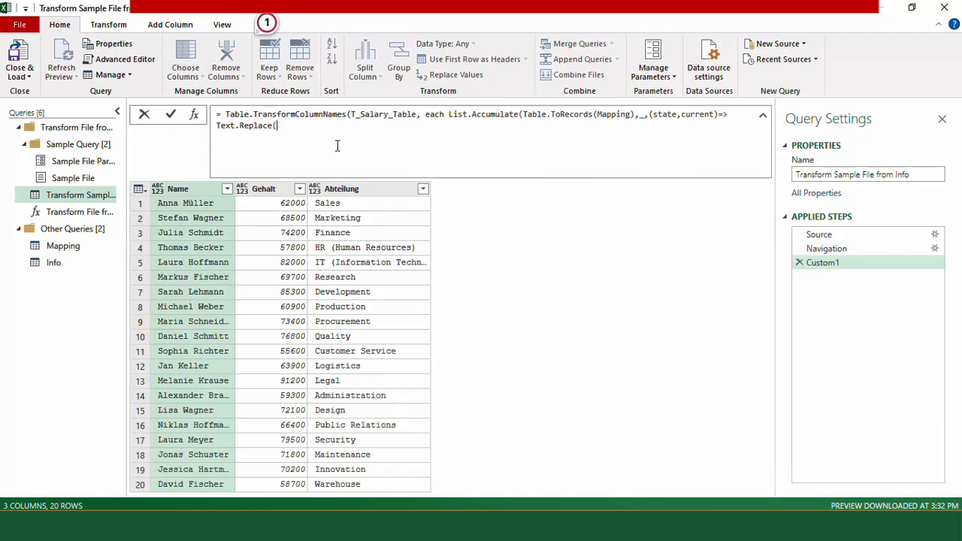
{"action": "type", "text": "(state),current"}
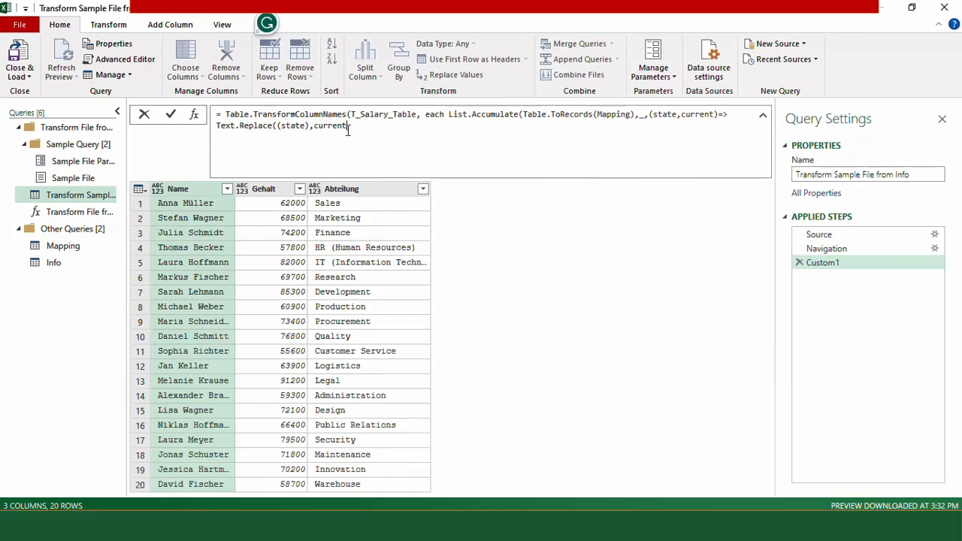
{"action": "type", "text": "["}
{"action": "type", "text": "Reeco"}
{"action": "key", "text": "BackSpace"}
{"action": "key", "text": "BackSpace"}
{"action": "key", "text": "BackSpace"}
{"action": "type", "text": "ceived"}
{"action": "type", "text": "],current[Origib"}
{"action": "key", "text": "BackSpace"}
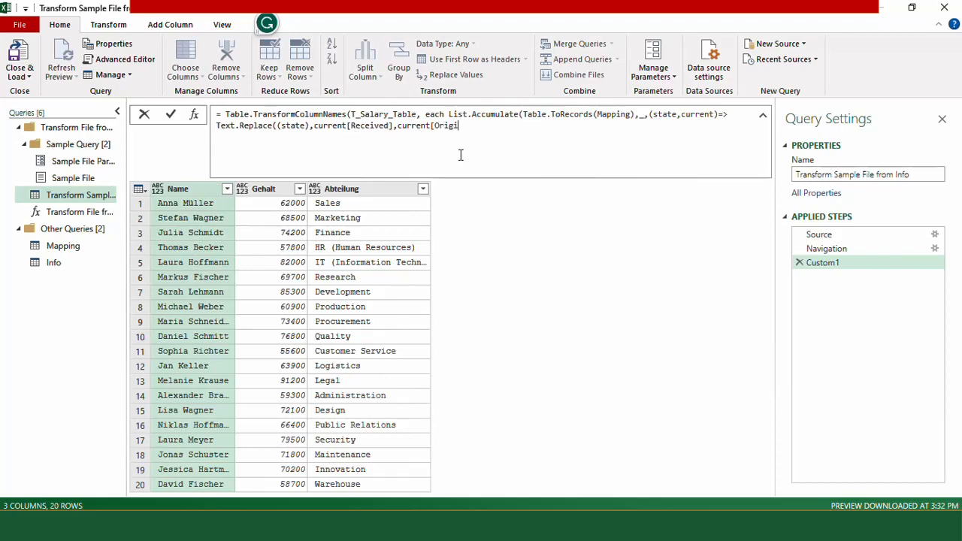
{"action": "type", "text": "nal]))"}
{"action": "key", "text": "Return"}
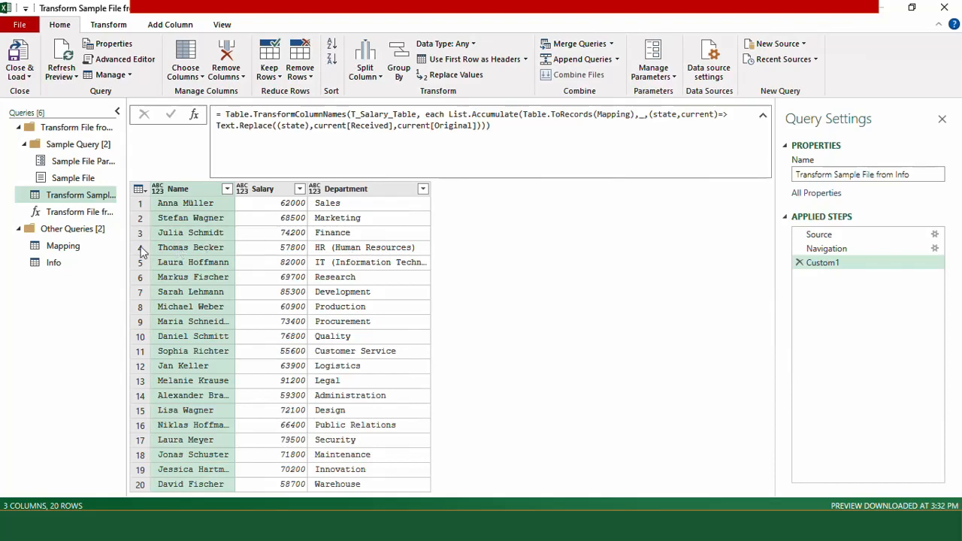
- Check the combined rows of the Info query and remove its Source.Name column
{"action": "left_click", "coordinate": [58, 263]}
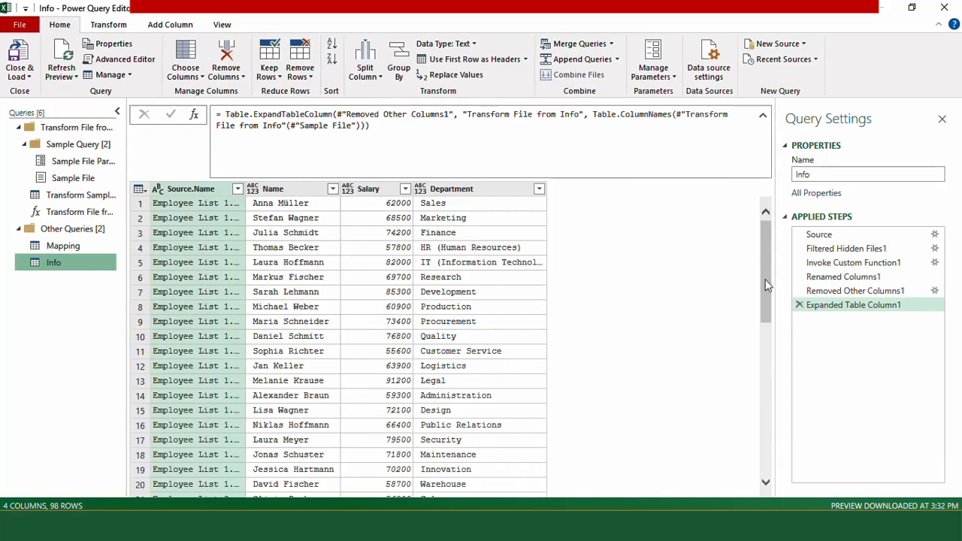
{"action": "left_click_drag", "start_coordinate": [766, 284], "coordinate": [773, 237]}
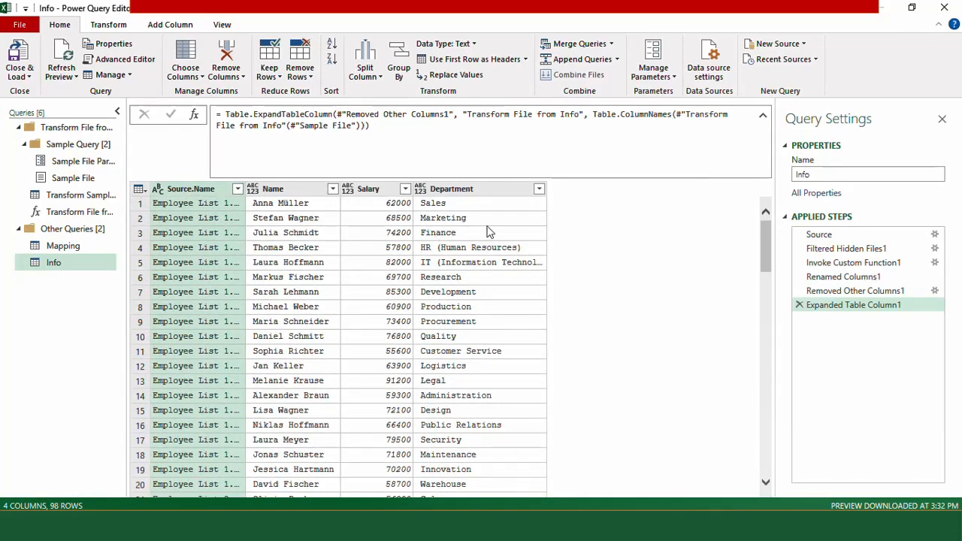
{"action": "left_click", "coordinate": [181, 190]}
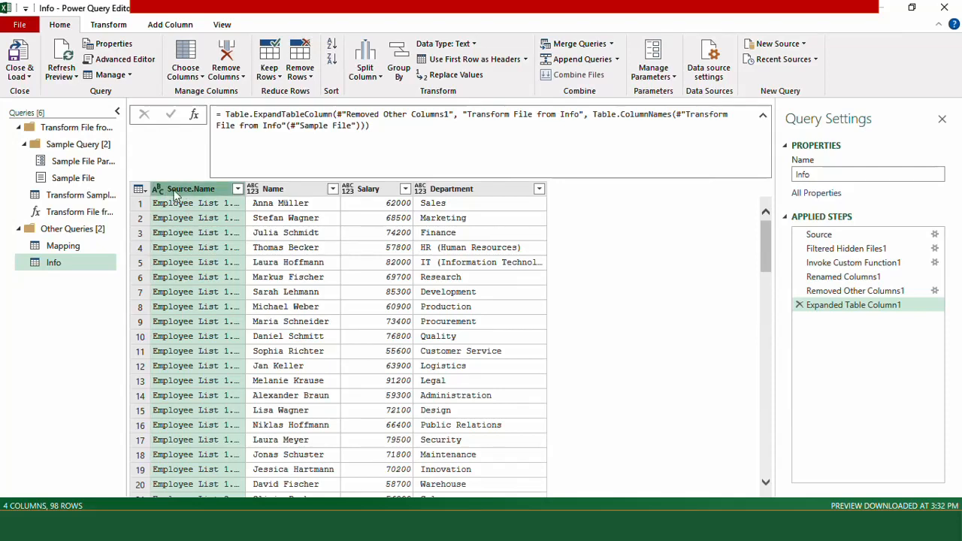
{"action": "key", "text": "Delete"}
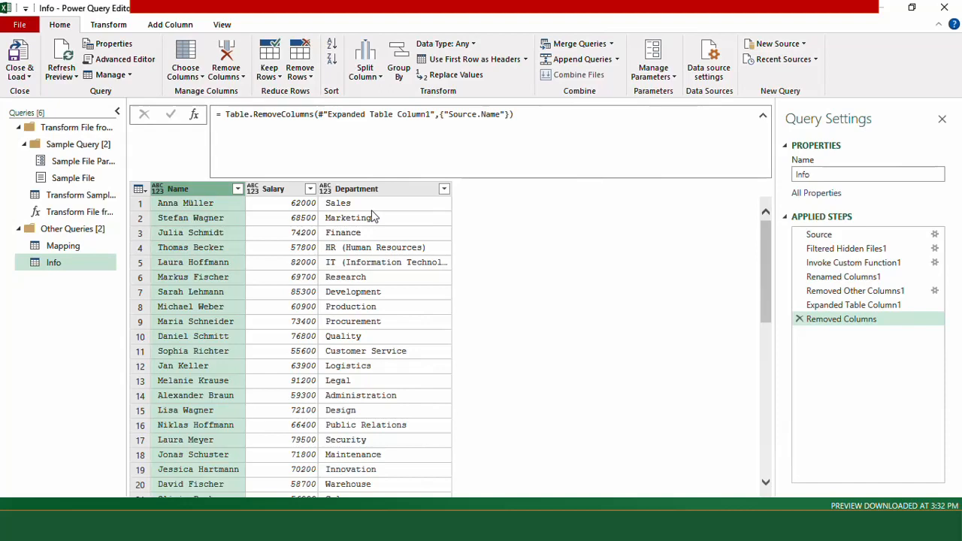
- Set the data types of the Info query's columns: Name as Text, Salary as Currency and Department as Text
{"action": "left_click", "coordinate": [157, 189]}
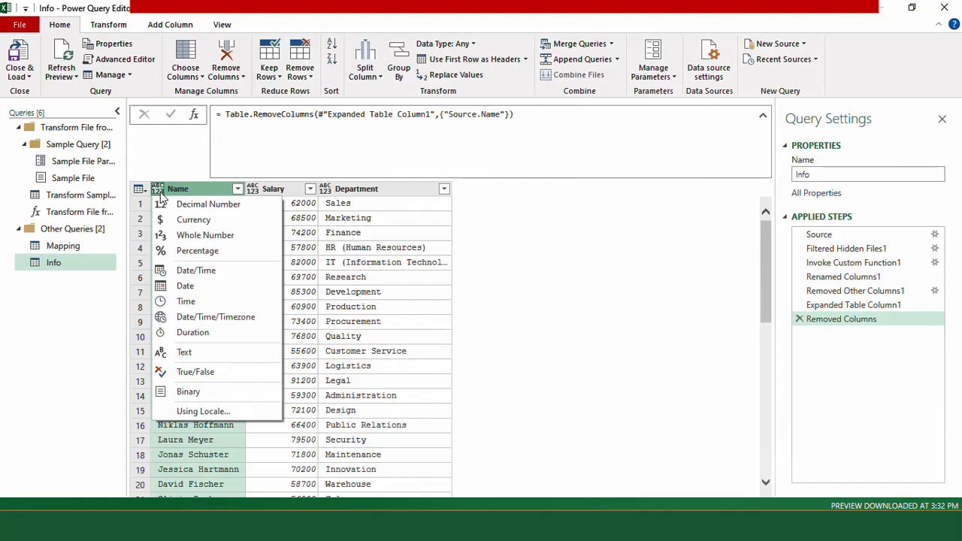
{"action": "left_click", "coordinate": [187, 352]}
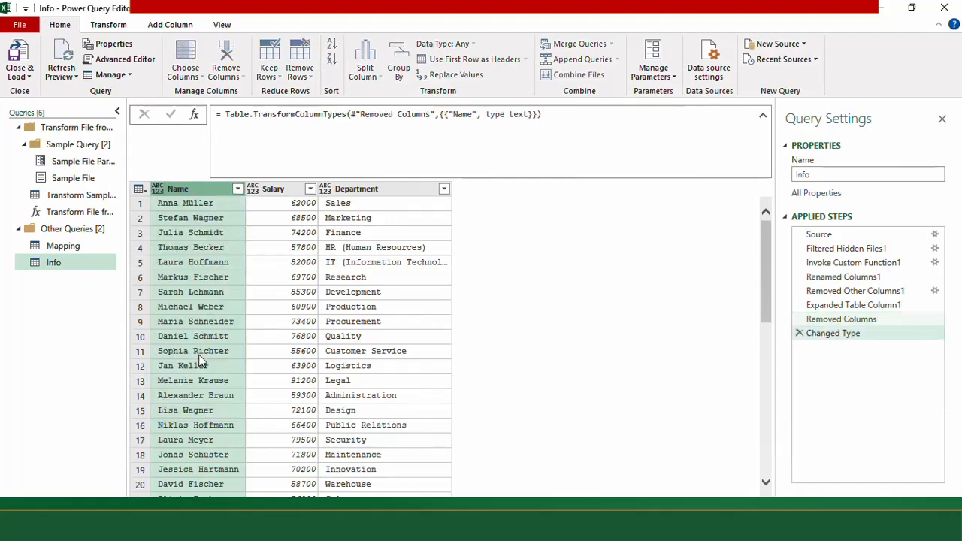
{"action": "left_click", "coordinate": [253, 191]}
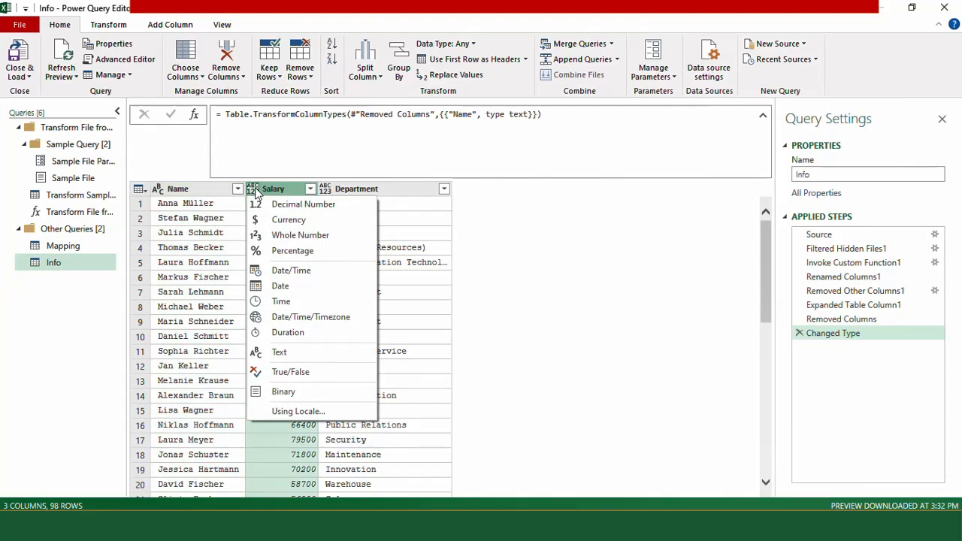
{"action": "left_click", "coordinate": [287, 220]}
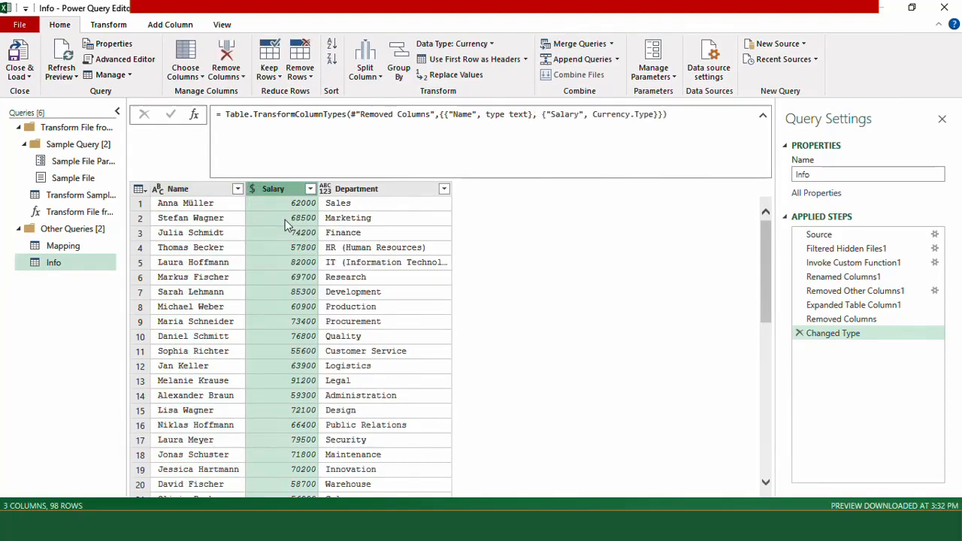
{"action": "left_click", "coordinate": [326, 191]}
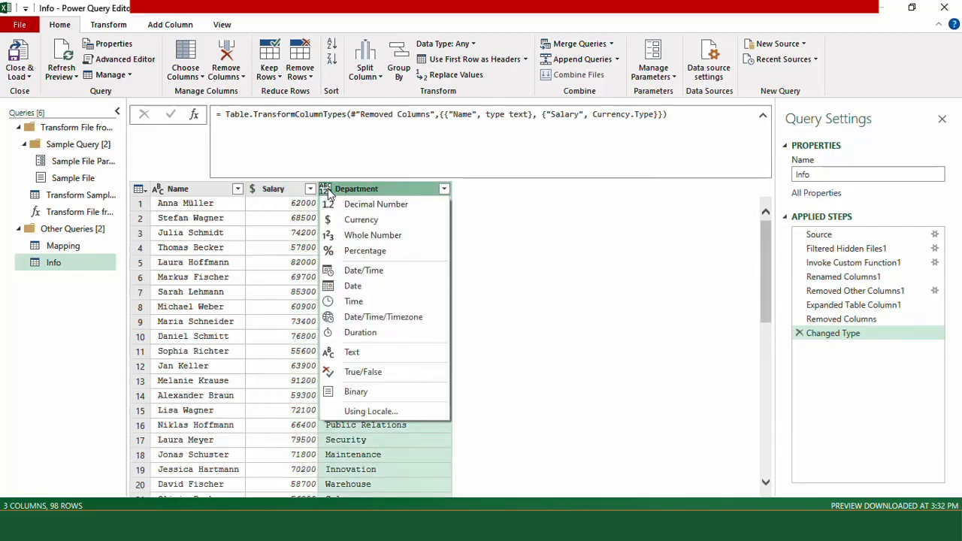
{"action": "left_click", "coordinate": [354, 353]}
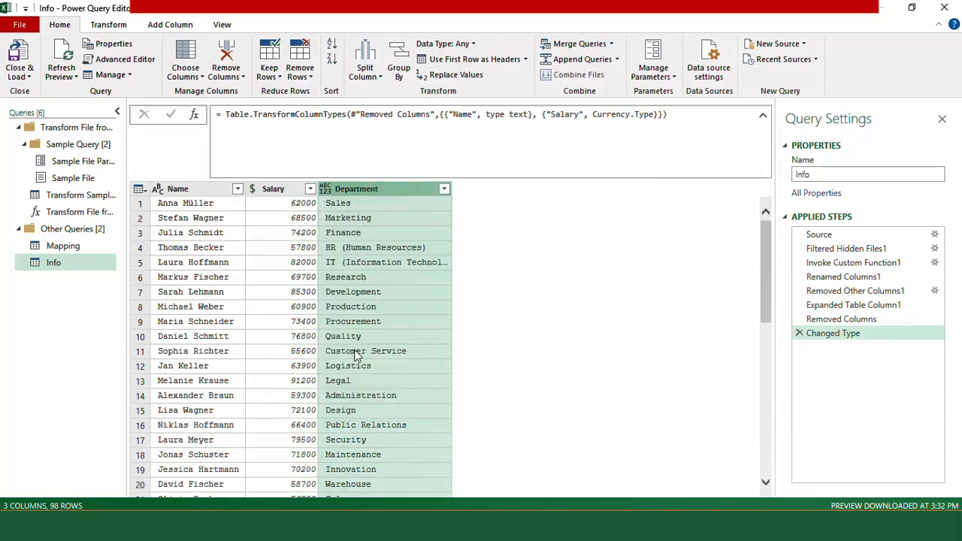
- Close the query editor and load the Info query as a table to a new worksheet
{"action": "left_click_drag", "start_coordinate": [766, 315], "coordinate": [759, 221]}
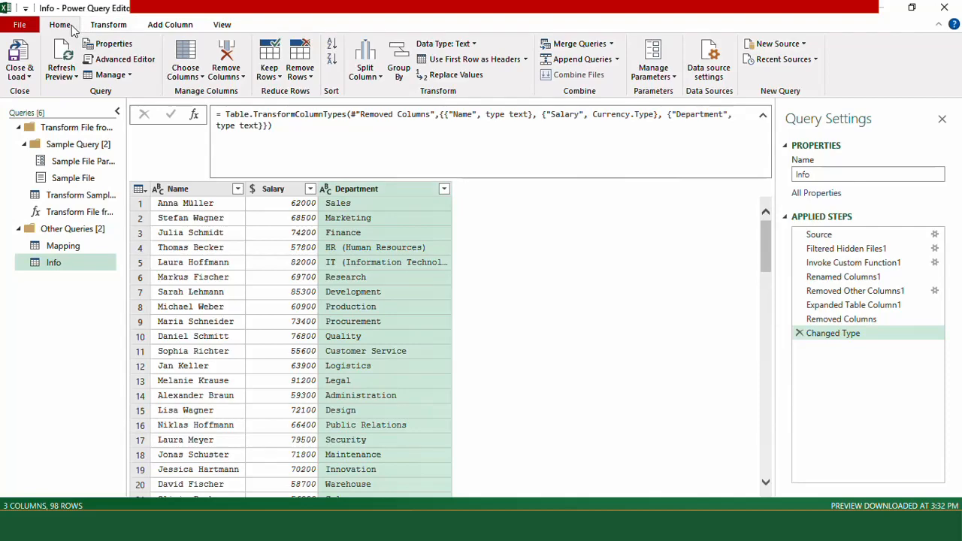
{"action": "left_click", "coordinate": [27, 76]}
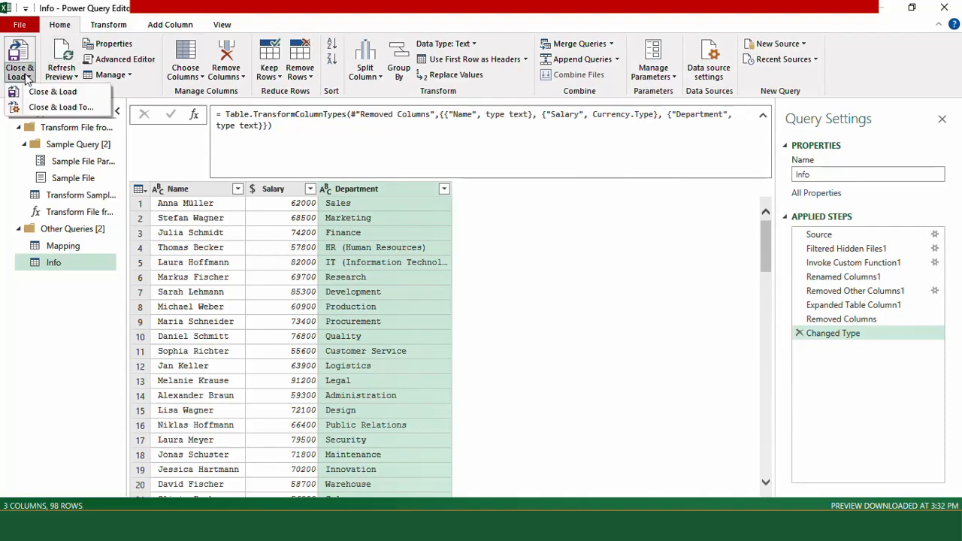
{"action": "left_click", "coordinate": [54, 107]}
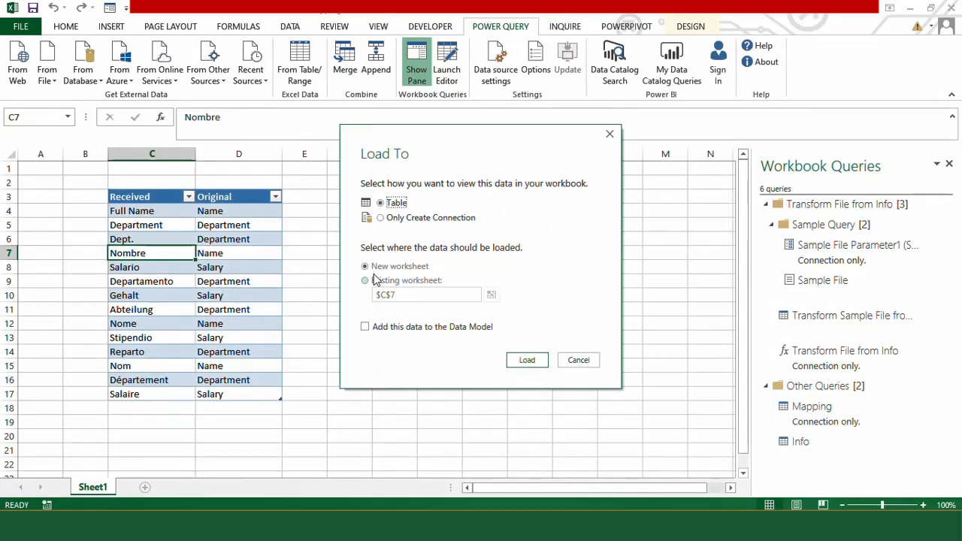
{"action": "left_click", "coordinate": [527, 360]}
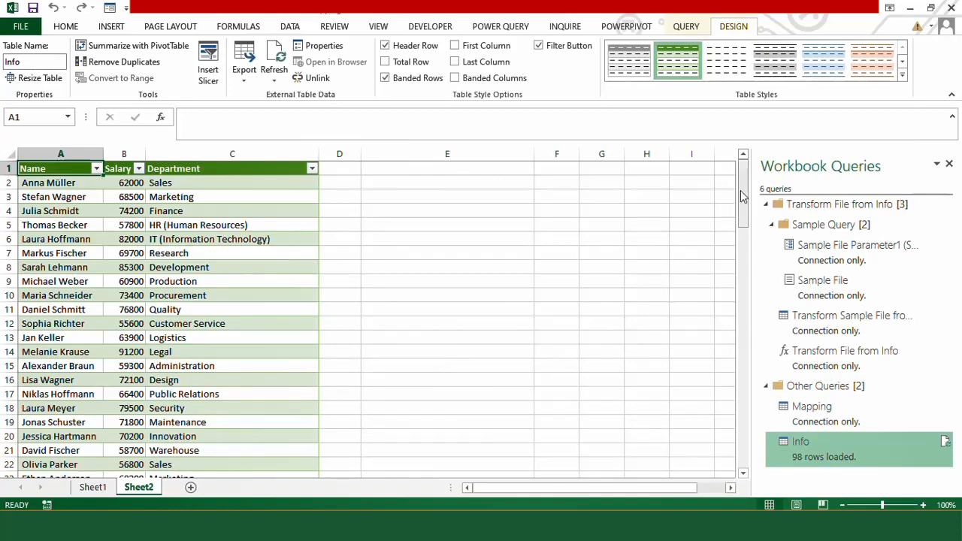
- Look through the loaded Info table down to its last row and return to the top of the sheet
{"action": "mouse_move", "coordinate": [741, 196]}
{"action": "left_mouse_down"}
{"action": "mouse_move", "coordinate": [725, 460]}
{"action": "mouse_move", "coordinate": [740, 193]}
{"action": "left_mouse_up"}
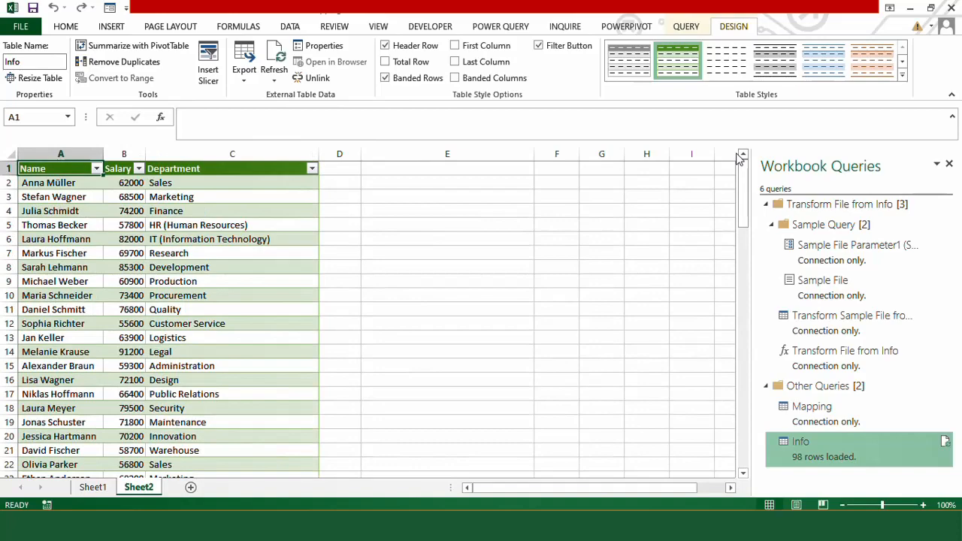
{"action": "left_click", "coordinate": [258, 260]}
{"action": "key", "text": "Down"}
{"action": "key", "text": "Down"}
{"action": "key", "text": "Down"}
{"action": "key", "text": "Down"}
{"action": "key", "text": "Down"}
{"action": "key", "text": "Down"}
{"action": "key", "text": "Down"}
{"action": "key", "text": "Down"}
{"action": "key", "text": "Down"}
{"action": "key", "text": "Down"}
{"action": "key", "text": "Down"}
{"action": "key", "text": "Down"}
{"action": "key", "text": "Down"}
{"action": "key", "text": "Down"}
{"action": "key", "text": "Down"}
{"action": "key", "text": "Down"}
{"action": "key", "text": "Down"}
{"action": "key", "text": "Down"}
{"action": "key", "text": "Down"}
{"action": "key", "text": "Down"}
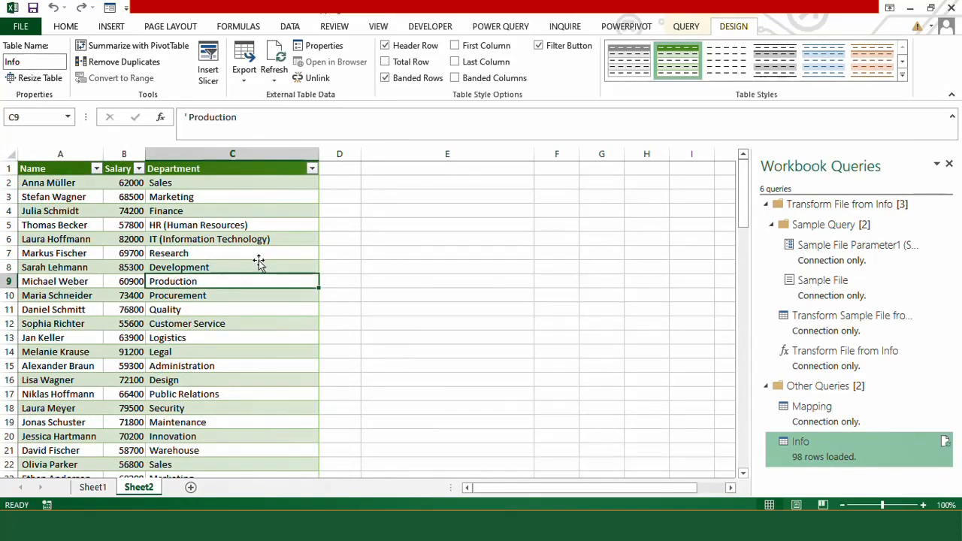
{"action": "key", "text": "Down"}
{"action": "key", "text": "Down"}
{"action": "key", "text": "Down"}
{"action": "key", "text": "Down"}
{"action": "key", "text": "Down"}
{"action": "key", "text": "Down"}
{"action": "key", "text": "Down"}
{"action": "key", "text": "Down"}
{"action": "key", "text": "Down"}
{"action": "key", "text": "Down"}
{"action": "key", "text": "Down"}
{"action": "key", "text": "Down"}
{"action": "key", "text": "Down"}
{"action": "key", "text": "Down"}
{"action": "key", "text": "Down"}
{"action": "key", "text": "Down"}
{"action": "key", "text": "Down"}
{"action": "key", "text": "Down"}
{"action": "key", "text": "Down"}
{"action": "key", "text": "Down"}
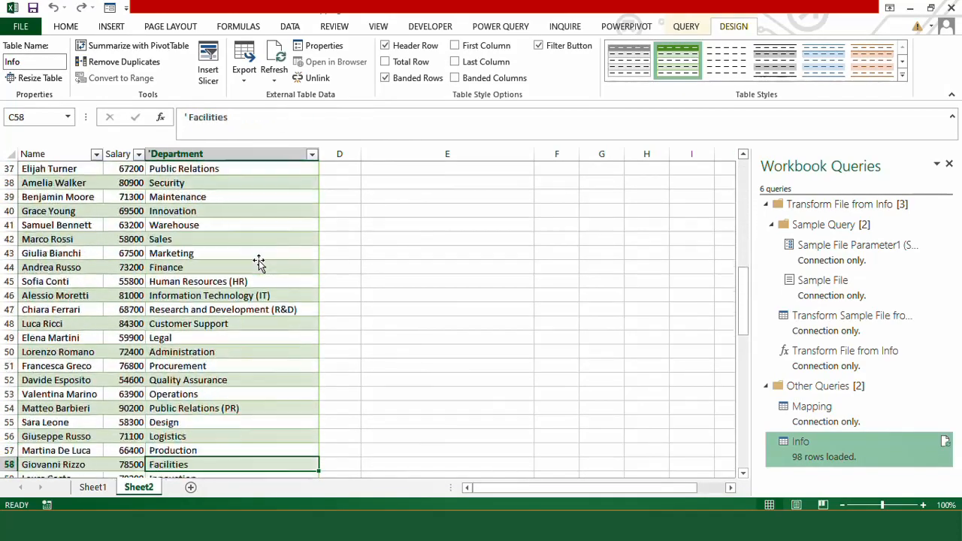
{"action": "key", "text": "Down"}
{"action": "key", "text": "Down"}
{"action": "key", "text": "Down"}
{"action": "key", "text": "Down"}
{"action": "key", "text": "Down"}
{"action": "key", "text": "Down"}
{"action": "key", "text": "Down"}
{"action": "key", "text": "Down"}
{"action": "key", "text": "Down"}
{"action": "key", "text": "Down"}
{"action": "key", "text": "Down"}
{"action": "key", "text": "Down"}
{"action": "key", "text": "Down"}
{"action": "key", "text": "Down"}
{"action": "key", "text": "Down"}
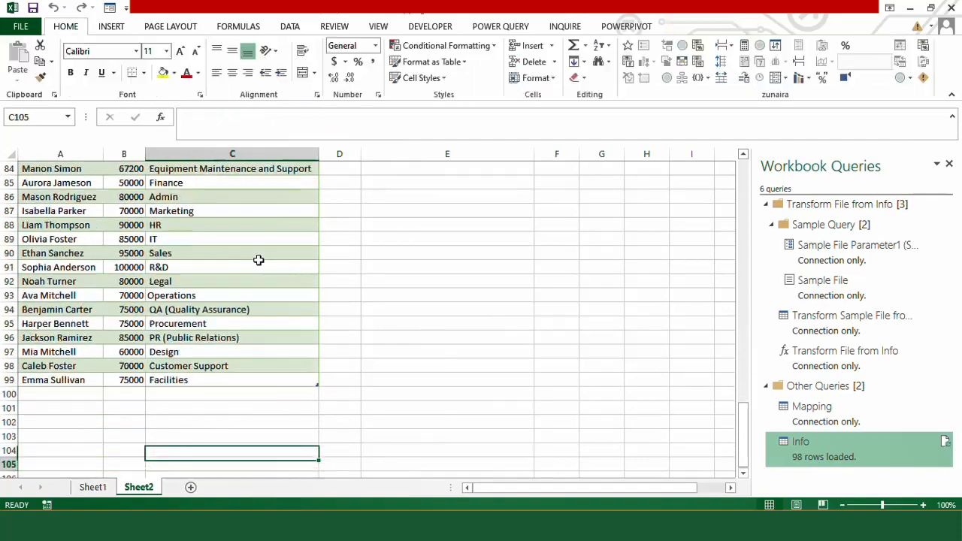
{"action": "key", "text": "ctrl+Home"}
{"action": "left_click", "coordinate": [371, 222]}
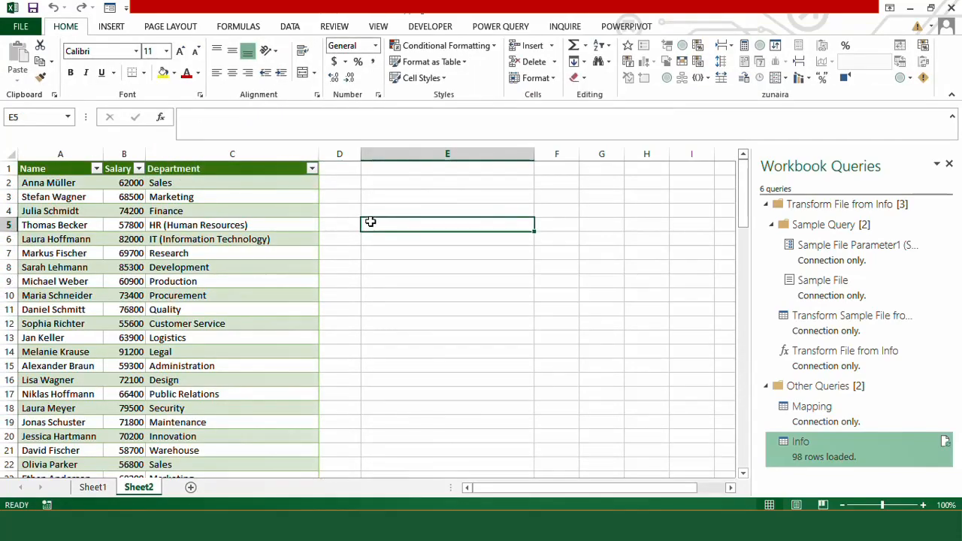